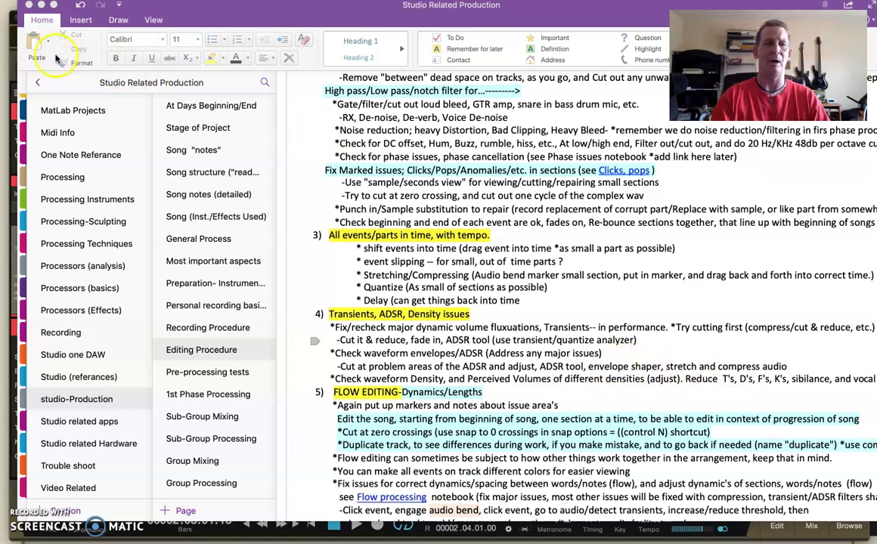
# Switch to Studio One and add short fades to the first Kick slice and a long fade-out to the last slice
pyautogui.click(11, 44)
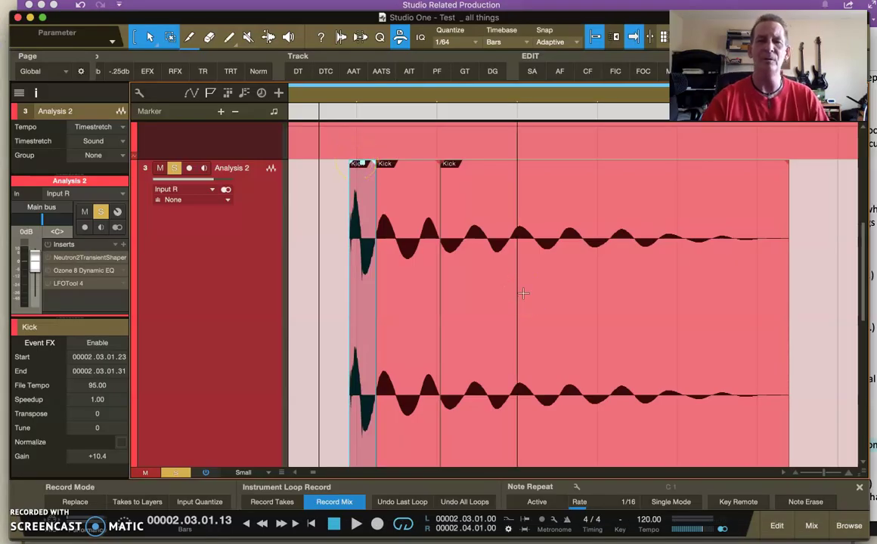
pyautogui.click(378, 99)
pyautogui.moveTo(379, 102); pyautogui.dragTo(355, 96)
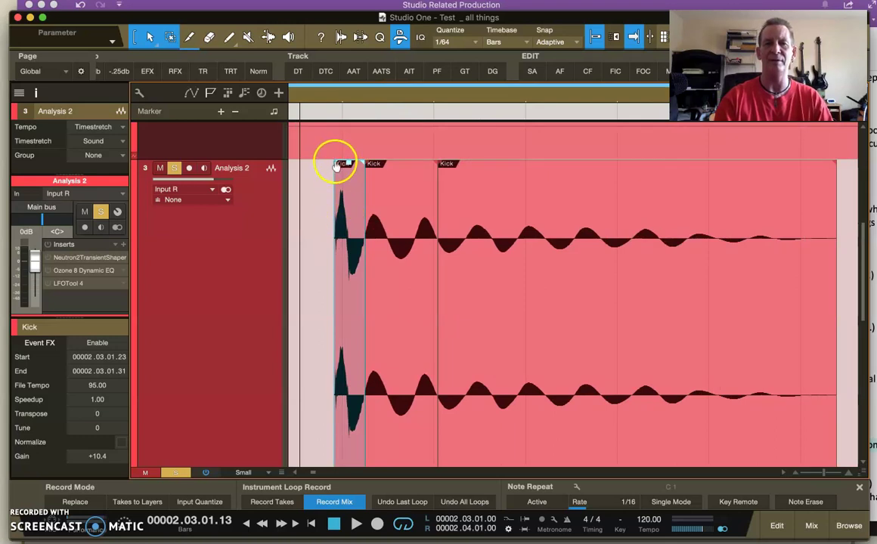
pyautogui.moveTo(336, 161); pyautogui.dragTo(404, 172)
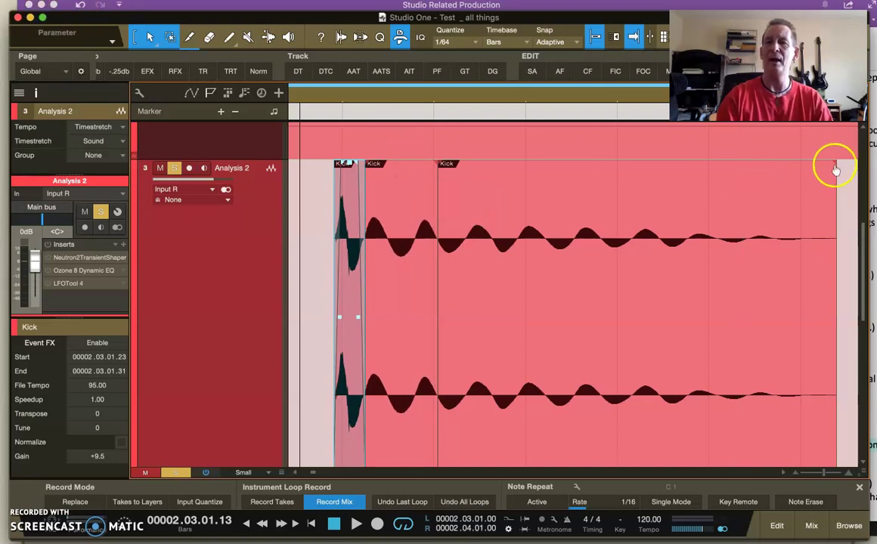
pyautogui.moveTo(834, 164); pyautogui.dragTo(574, 230)
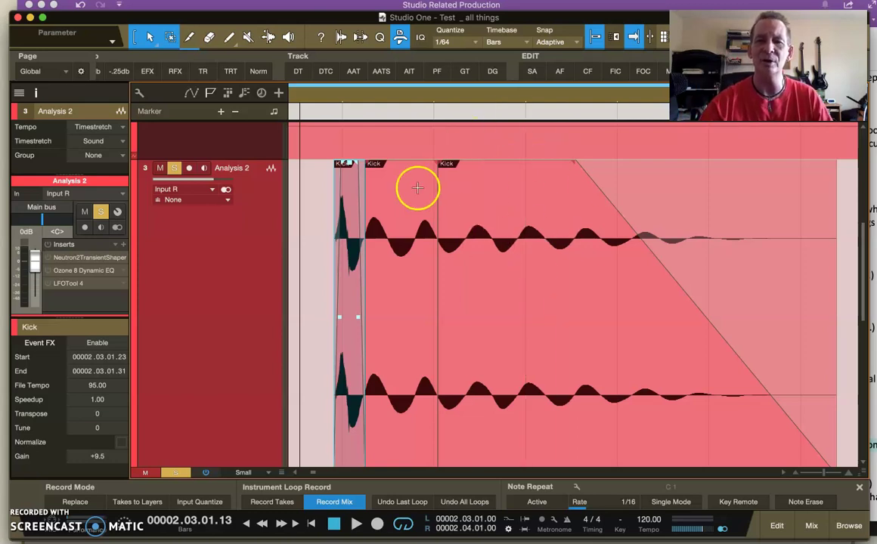
# Examine the waveform of the unsliced Kick event on the Analysis 2 track and consult the Editing Procedure notes in OneNote
pyautogui.scroll(3, 444, 254)
pyautogui.scroll(5, 444, 255)
pyautogui.scroll(-10, 444, 255)
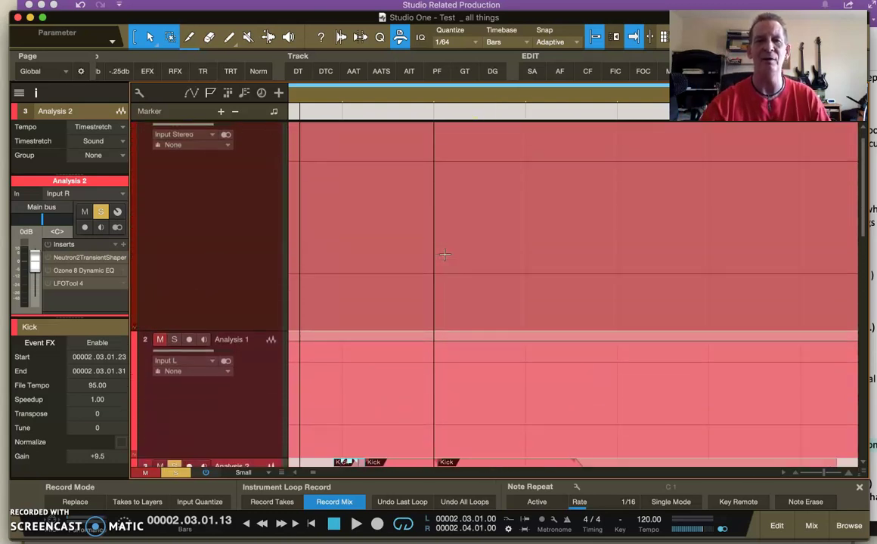
pyautogui.scroll(5, 444, 255)
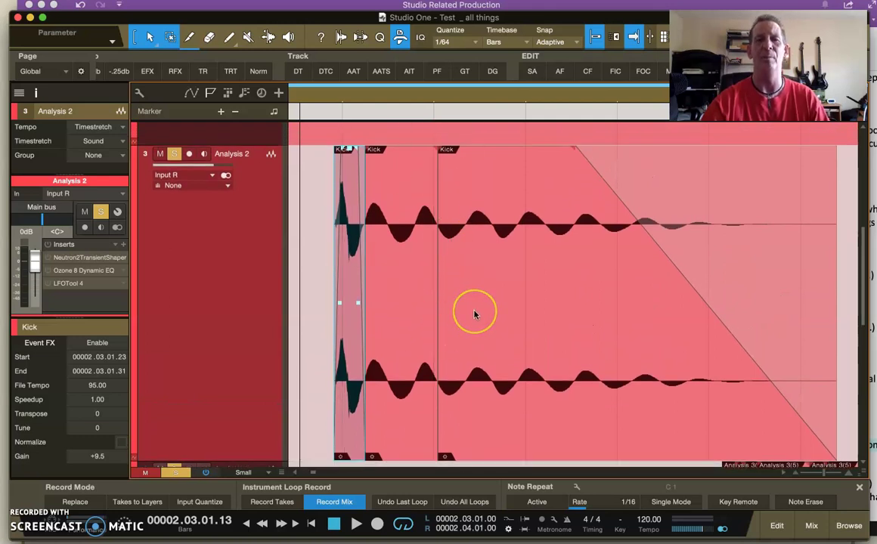
pyautogui.scroll(5, 475, 315)
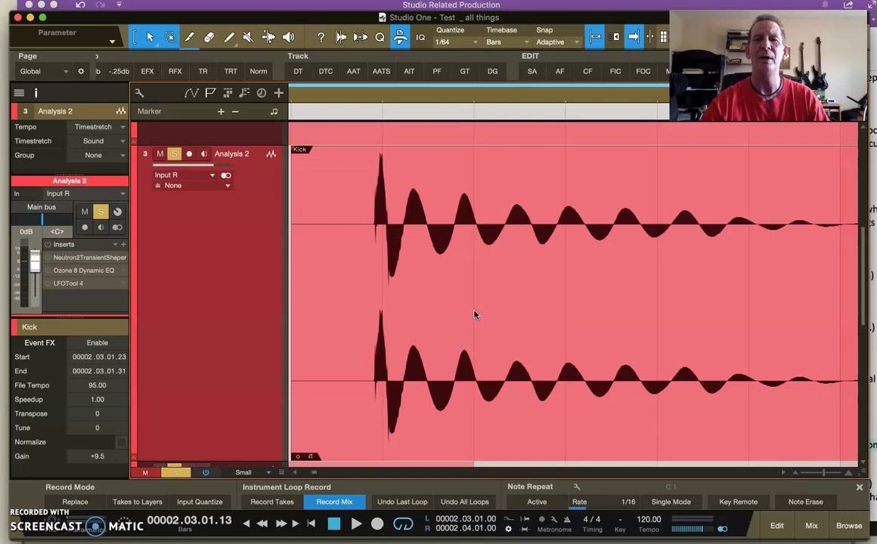
pyautogui.moveTo(384, 236)
pyautogui.mouseDown()
pyautogui.moveTo(446, 248)
pyautogui.moveTo(475, 243)
pyautogui.moveTo(342, 221)
pyautogui.moveTo(386, 158)
pyautogui.moveTo(393, 256)
pyautogui.moveTo(405, 186)
pyautogui.moveTo(384, 178)
pyautogui.moveTo(407, 189)
pyautogui.moveTo(393, 174)
pyautogui.moveTo(409, 188)
pyautogui.moveTo(454, 195)
pyautogui.moveTo(411, 192)
pyautogui.moveTo(489, 195)
pyautogui.moveTo(513, 207)
pyautogui.moveTo(470, 195)
pyautogui.moveTo(555, 209)
pyautogui.moveTo(745, 217)
pyautogui.moveTo(554, 276)
pyautogui.moveTo(561, 227)
pyautogui.moveTo(495, 265)
pyautogui.mouseUp()
pyautogui.click(465, 194)
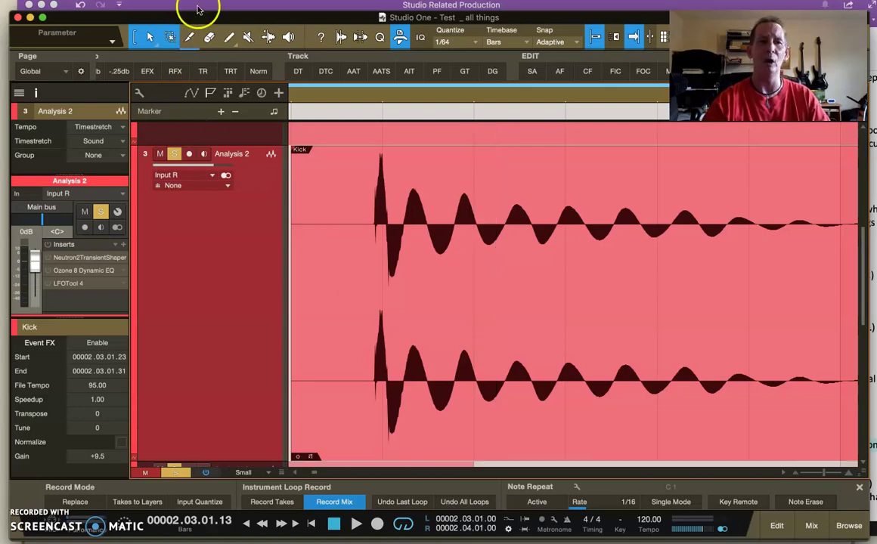
pyautogui.press('super+Tab')
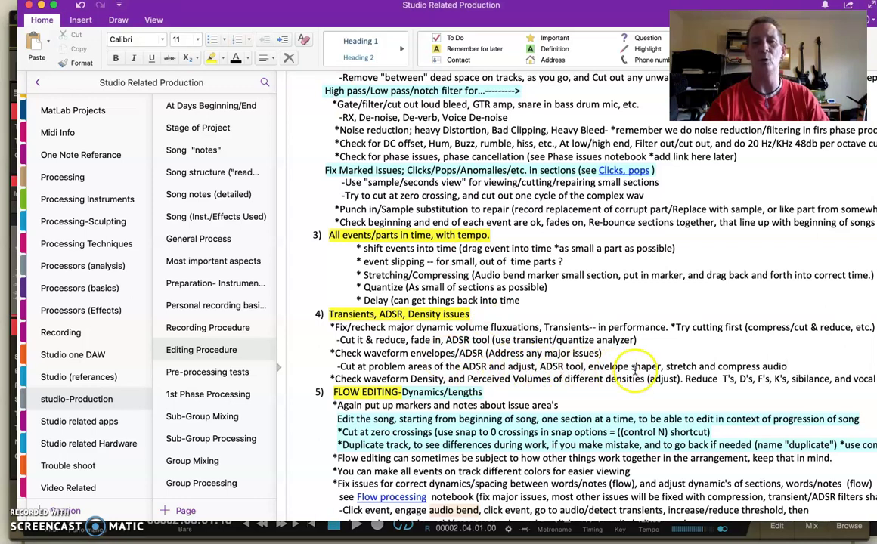
pyautogui.click(11, 39)
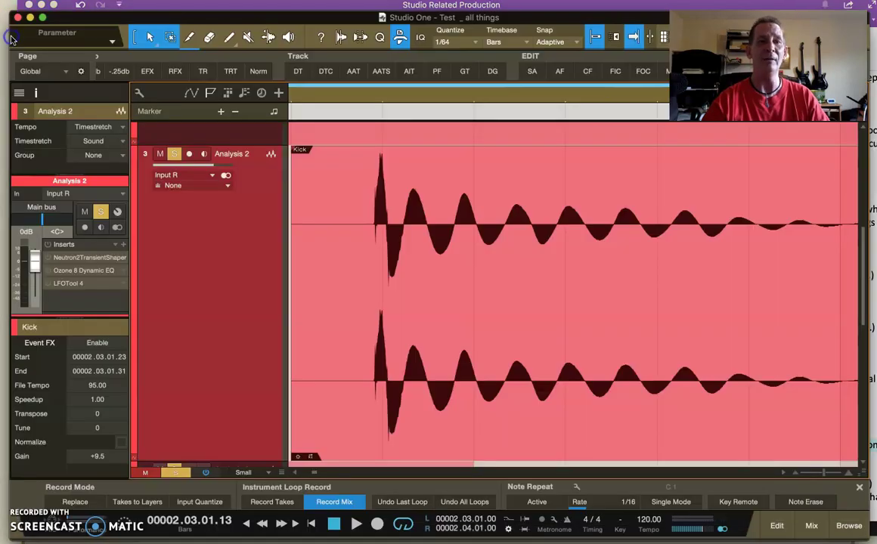
# Show bend markers on the unsliced Kick event and insert several across its waveform with the Bend tool
pyautogui.click(455, 376)
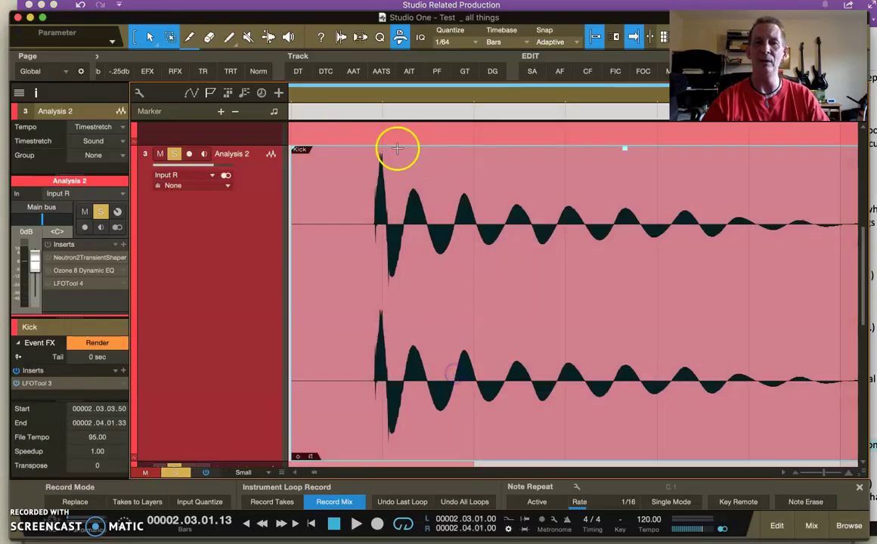
pyautogui.click(266, 40)
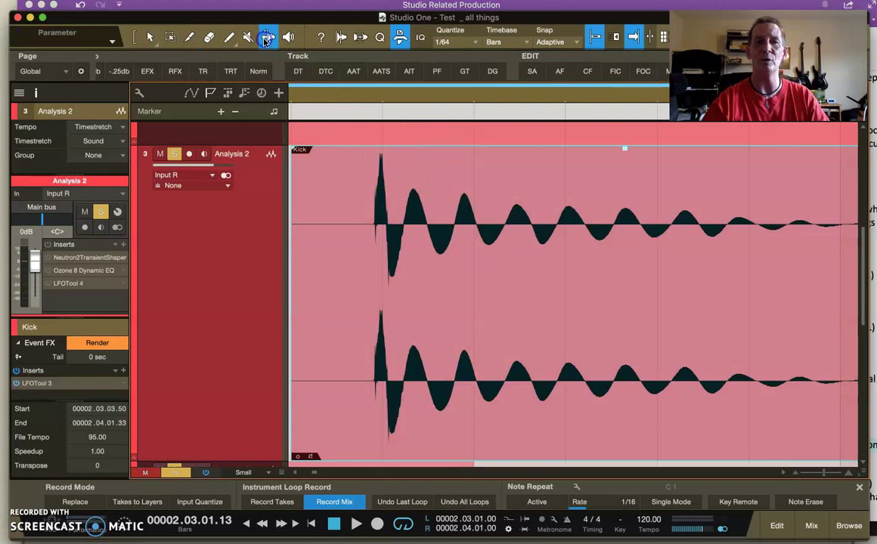
pyautogui.click(340, 40)
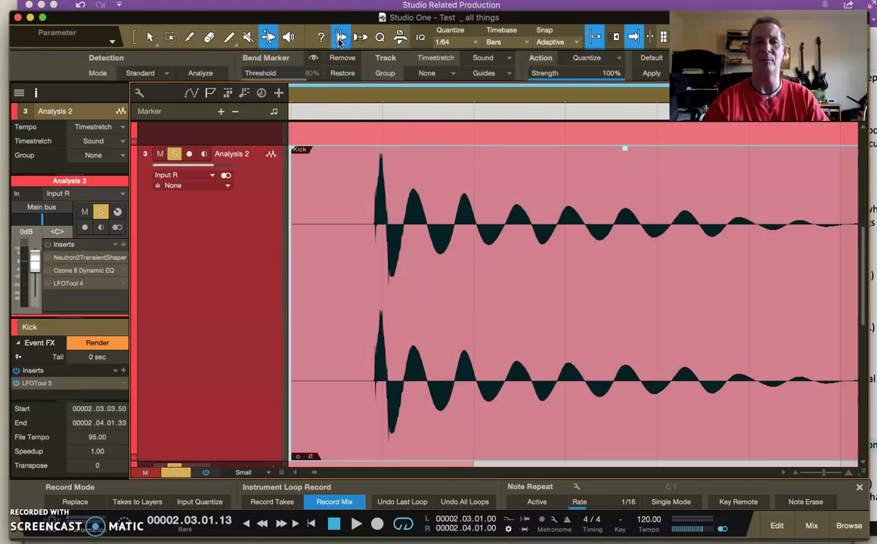
pyautogui.click(406, 198)
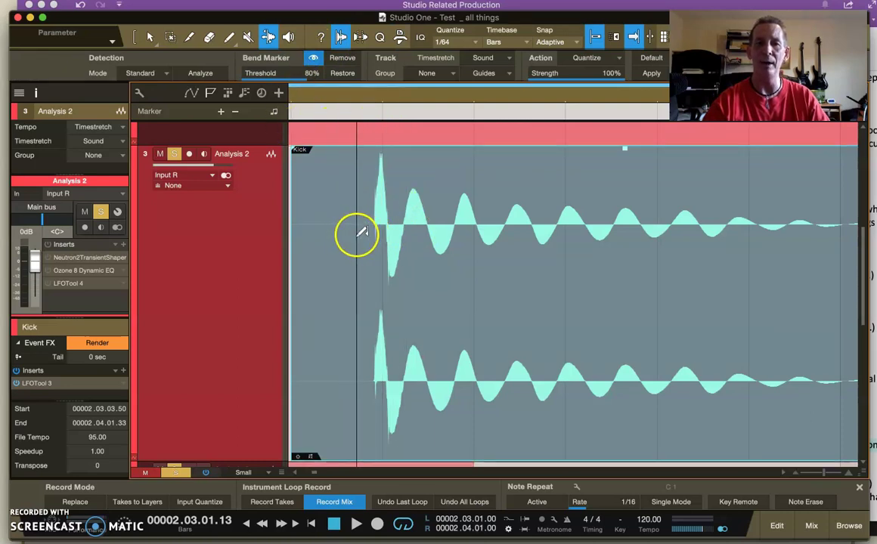
pyautogui.click(359, 234)
pyautogui.click(471, 246)
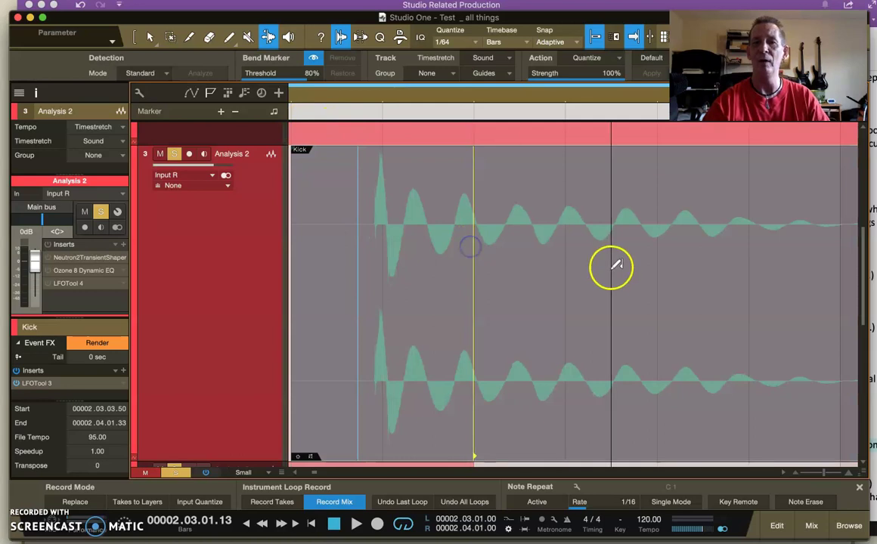
pyautogui.click(690, 272)
# Move the bend markers to compress the start of the Kick waveform and stretch its later cycles
pyautogui.moveTo(612, 275)
pyautogui.mouseDown()
pyautogui.moveTo(622, 269)
pyautogui.moveTo(607, 272)
pyautogui.mouseUp()
pyautogui.moveTo(475, 276)
pyautogui.mouseDown()
pyautogui.moveTo(414, 276)
pyautogui.moveTo(438, 272)
pyautogui.mouseUp()
pyautogui.moveTo(689, 264)
pyautogui.mouseDown()
pyautogui.moveTo(779, 255)
pyautogui.moveTo(690, 263)
pyautogui.moveTo(736, 267)
pyautogui.mouseUp()
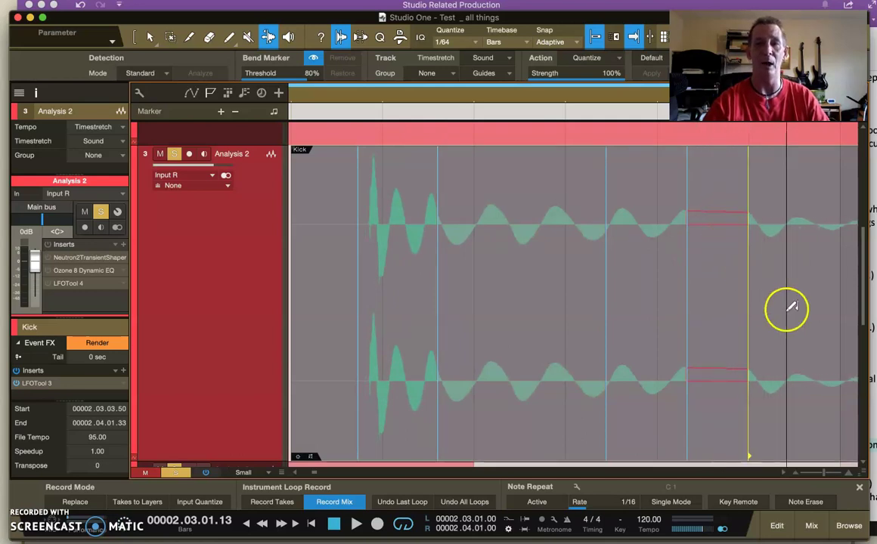
pyautogui.moveTo(750, 313); pyautogui.dragTo(688, 318)
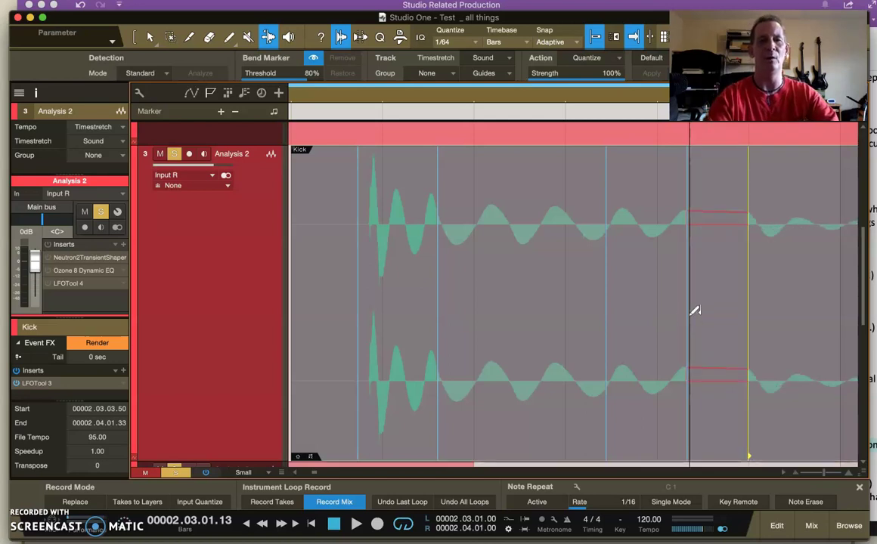
# Undo the bend edits on the Kick event, hide the bend markers and return to the Arrow tool
pyautogui.hotkey('ctrl', 'z')
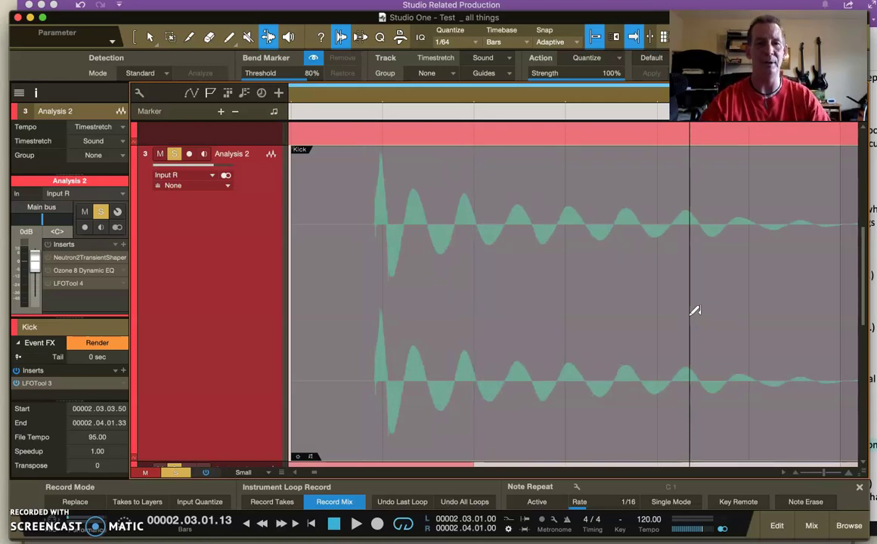
pyautogui.click(314, 59)
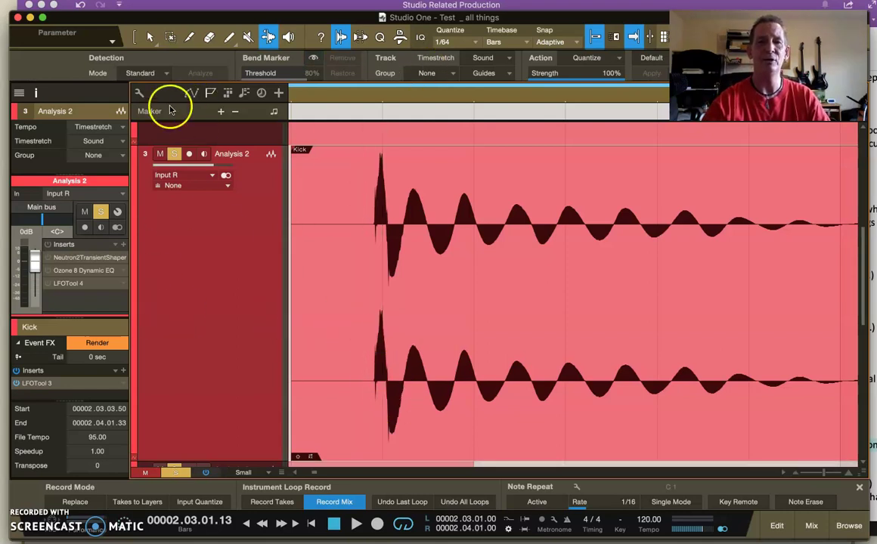
pyautogui.click(146, 36)
# Open the LFOTool 3 insert from the selected Kick event's Event FX and reposition its window
pyautogui.click(382, 342)
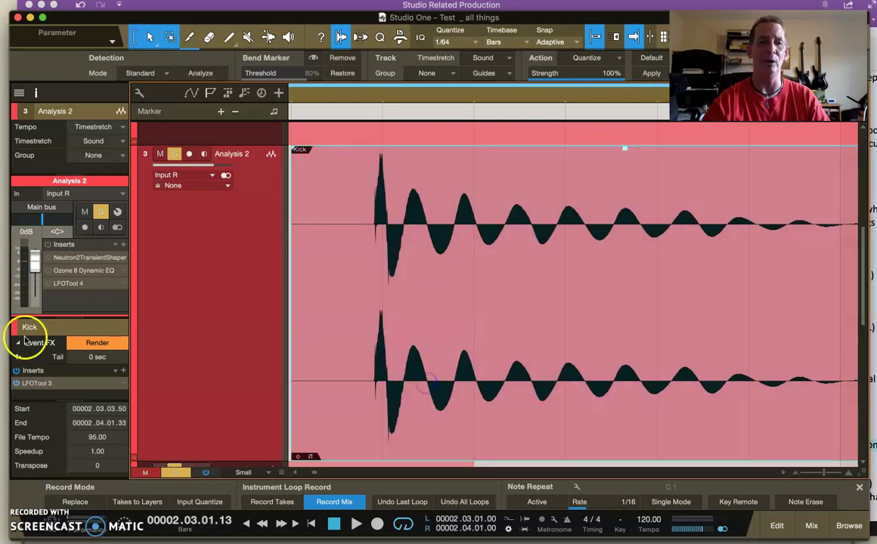
pyautogui.rightClick(118, 384)
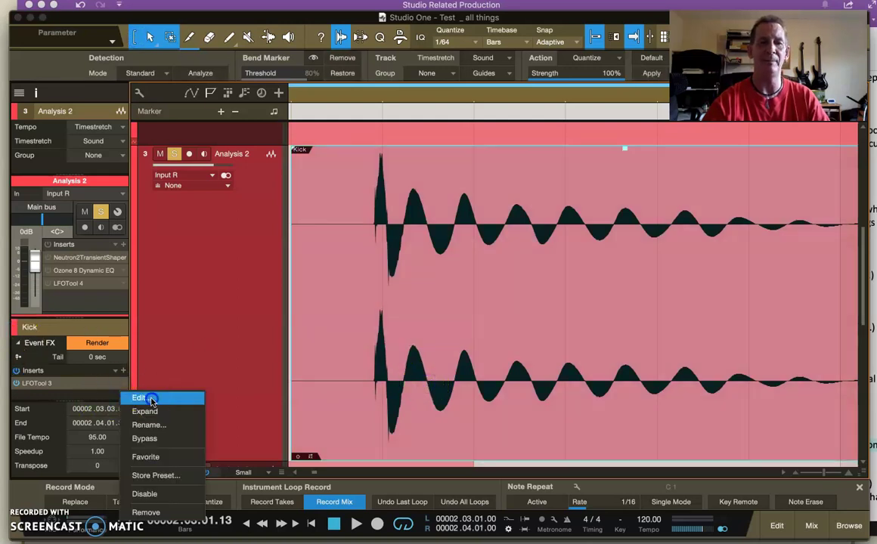
pyautogui.click(152, 401)
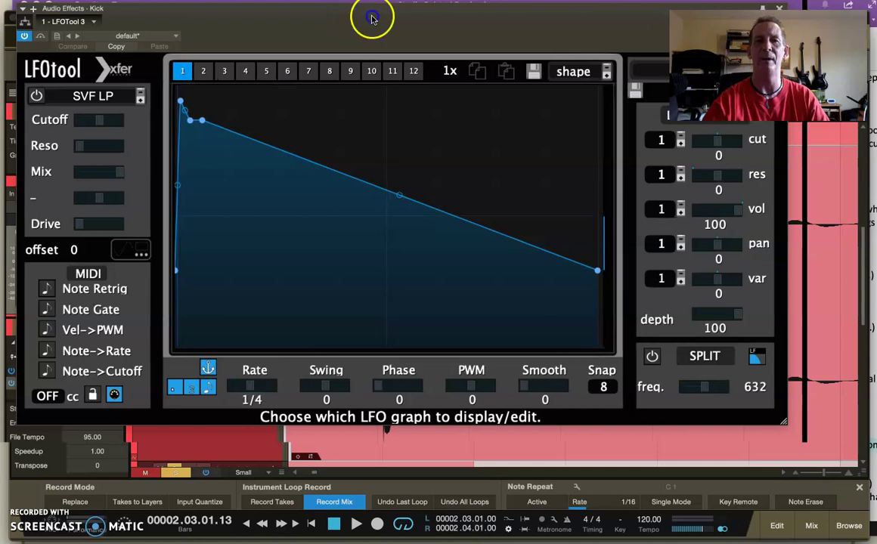
pyautogui.moveTo(372, 18); pyautogui.dragTo(427, 56)
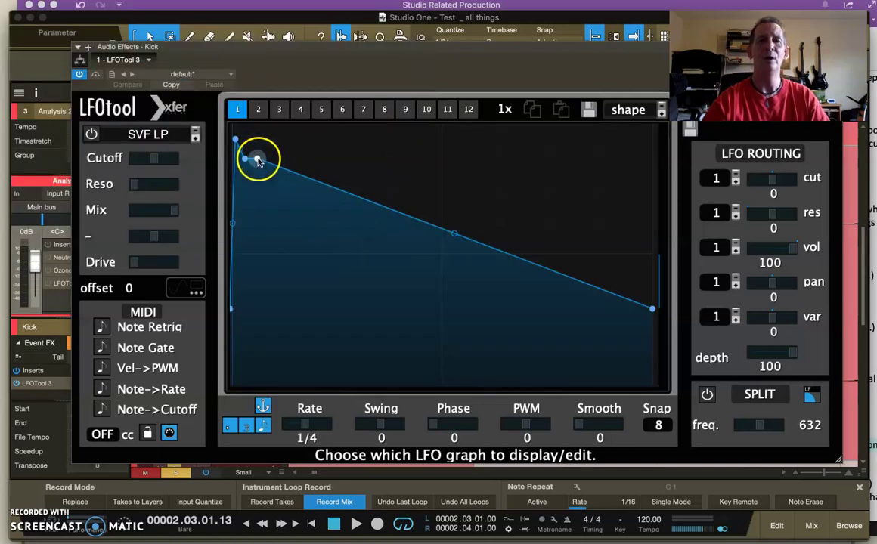
# Add points to LFO graph 1 and reshape its straight decay into an early dip followed by a raised peak near the middle
pyautogui.moveTo(258, 158); pyautogui.dragTo(433, 160)
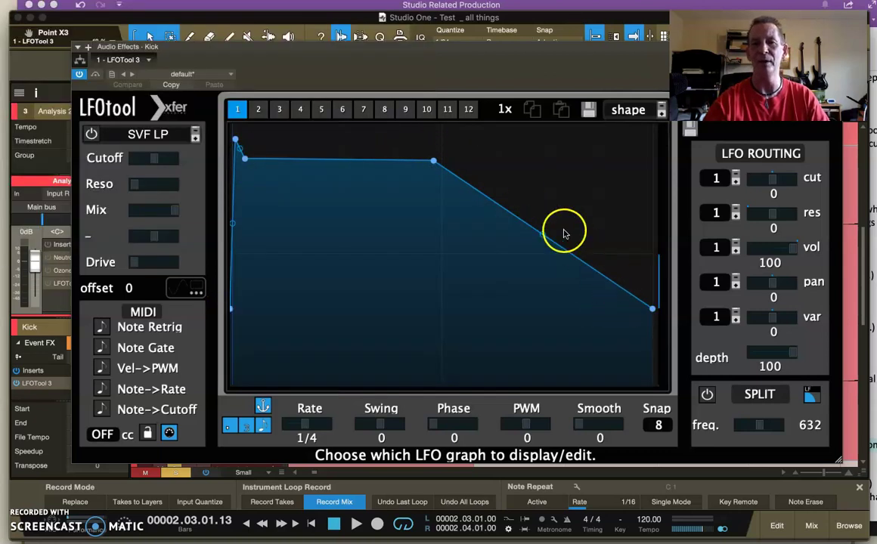
pyautogui.doubleClick(518, 221)
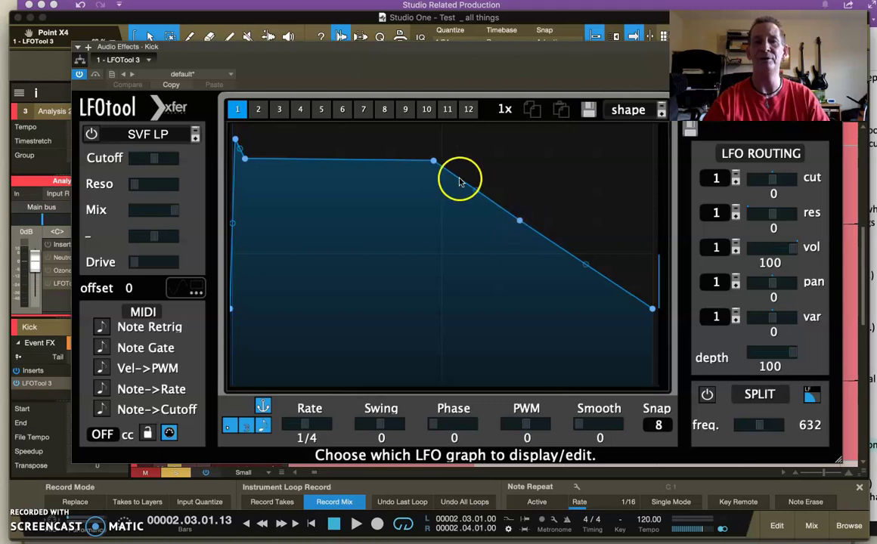
pyautogui.moveTo(433, 161); pyautogui.dragTo(313, 206)
pyautogui.click(446, 210)
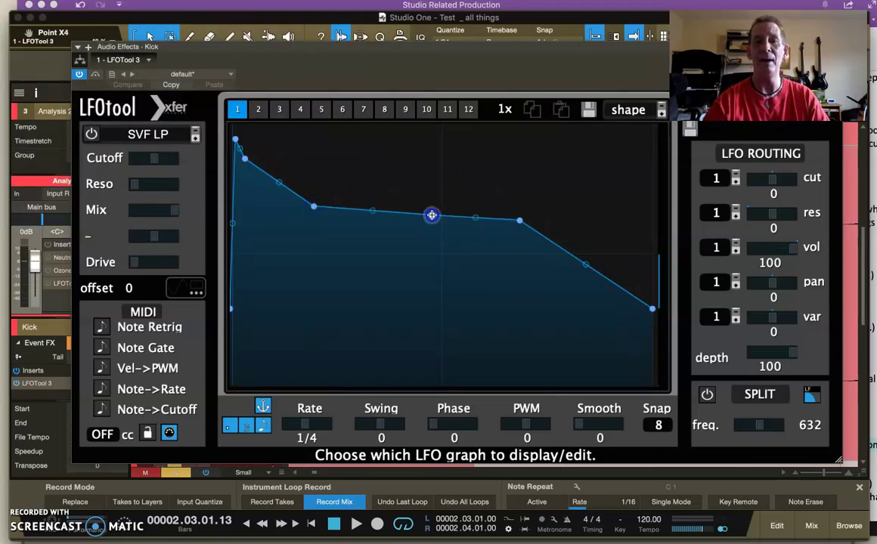
pyautogui.moveTo(415, 188); pyautogui.dragTo(382, 179)
pyautogui.doubleClick(427, 213)
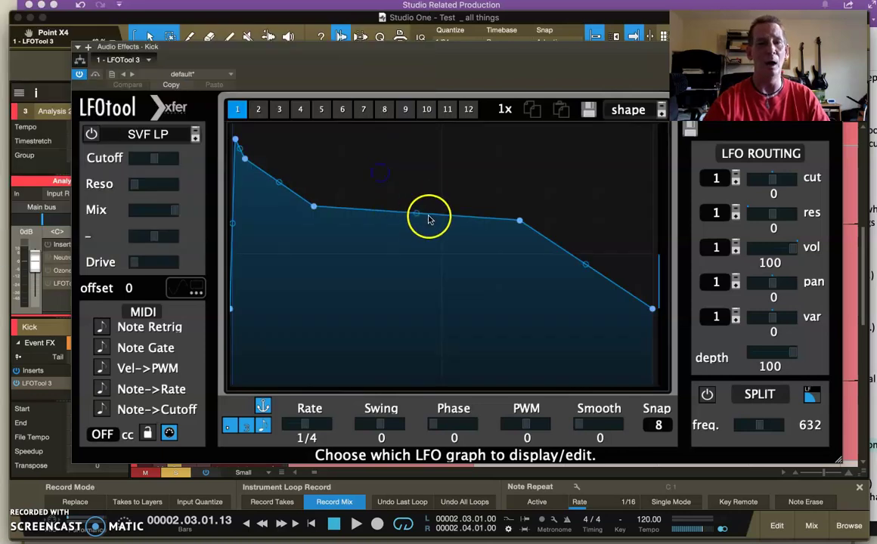
pyautogui.moveTo(428, 215); pyautogui.dragTo(396, 157)
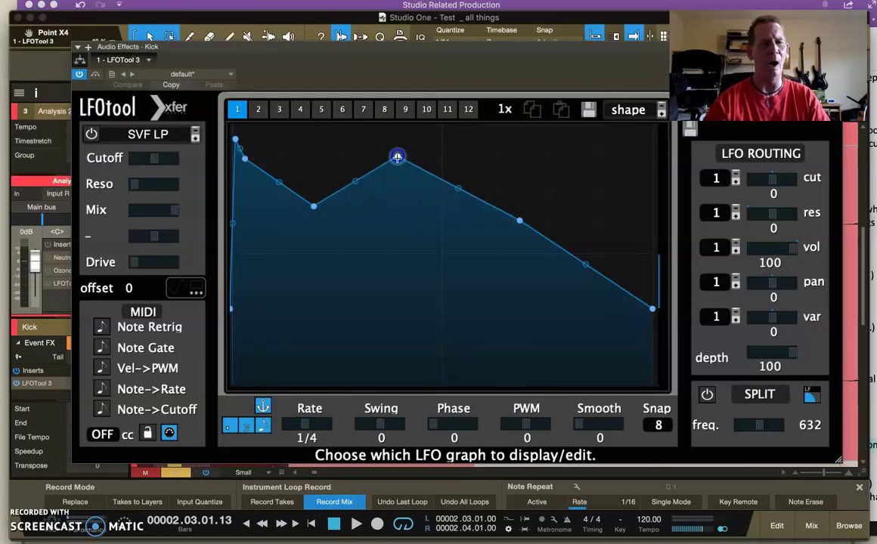
# Form a deeper dip and a second peak in the graph's second half and bend the descending segments into curves
pyautogui.moveTo(512, 219); pyautogui.dragTo(458, 284)
pyautogui.moveTo(521, 295); pyautogui.dragTo(546, 184)
pyautogui.moveTo(595, 248); pyautogui.dragTo(598, 280)
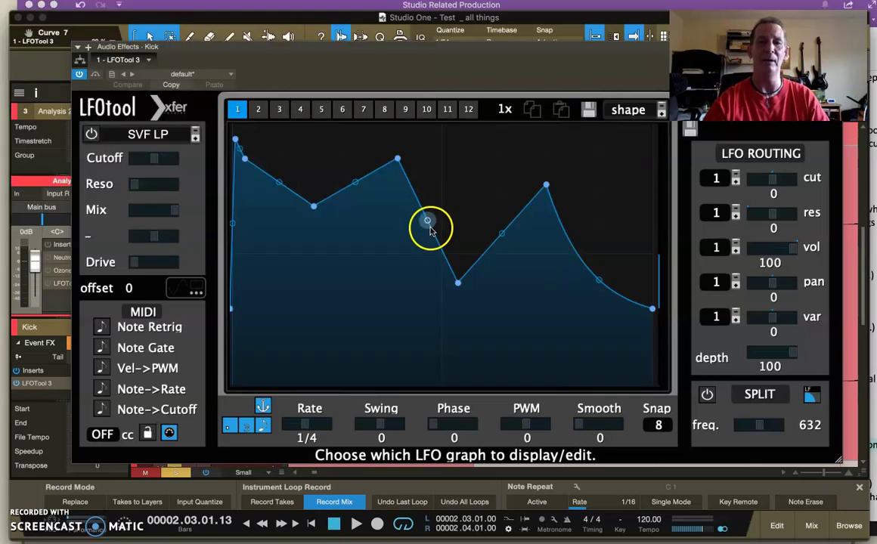
pyautogui.moveTo(429, 229); pyautogui.dragTo(456, 200)
pyautogui.moveTo(279, 182); pyautogui.dragTo(273, 210)
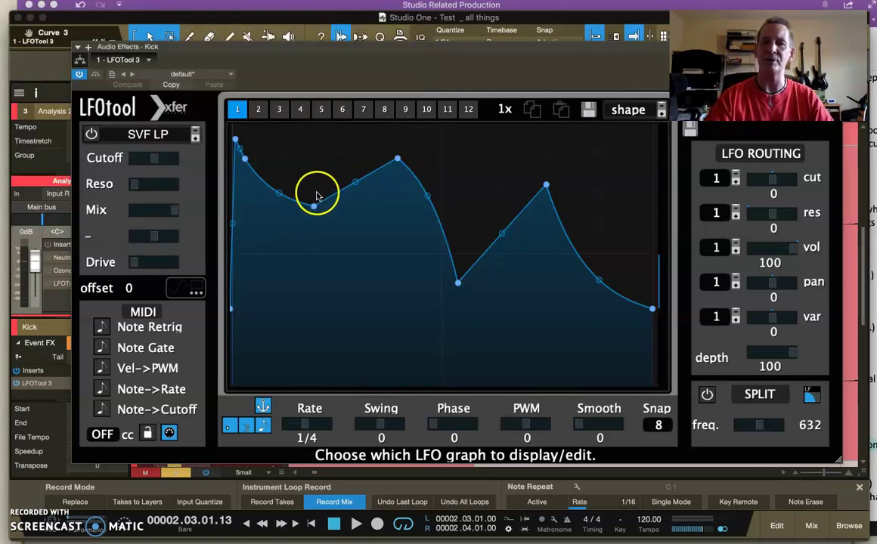
# Raise the first dip and both later peaks, lower the deep dip and the end point, and close the LFOTool window
pyautogui.moveTo(316, 197)
pyautogui.mouseDown()
pyautogui.moveTo(313, 229)
pyautogui.moveTo(313, 179)
pyautogui.moveTo(313, 190)
pyautogui.mouseUp()
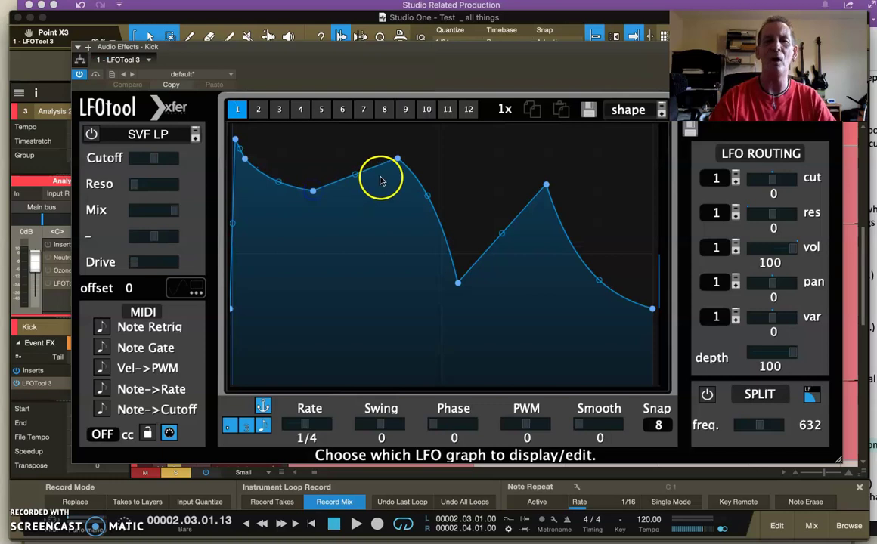
pyautogui.moveTo(397, 157); pyautogui.dragTo(396, 133)
pyautogui.moveTo(458, 284); pyautogui.dragTo(460, 352)
pyautogui.click(546, 184)
pyautogui.moveTo(553, 146); pyautogui.dragTo(554, 142)
pyautogui.moveTo(649, 308); pyautogui.dragTo(654, 344)
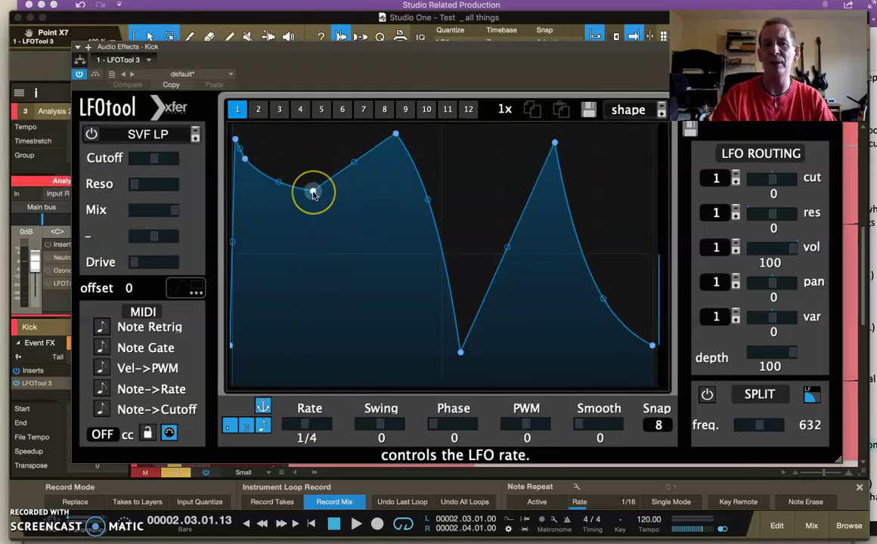
pyautogui.moveTo(312, 190); pyautogui.dragTo(309, 161)
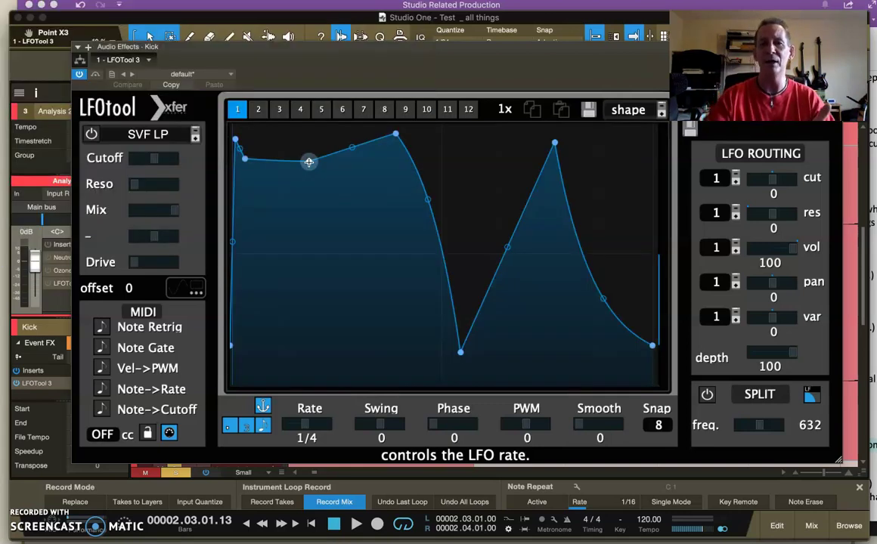
pyautogui.click(308, 162)
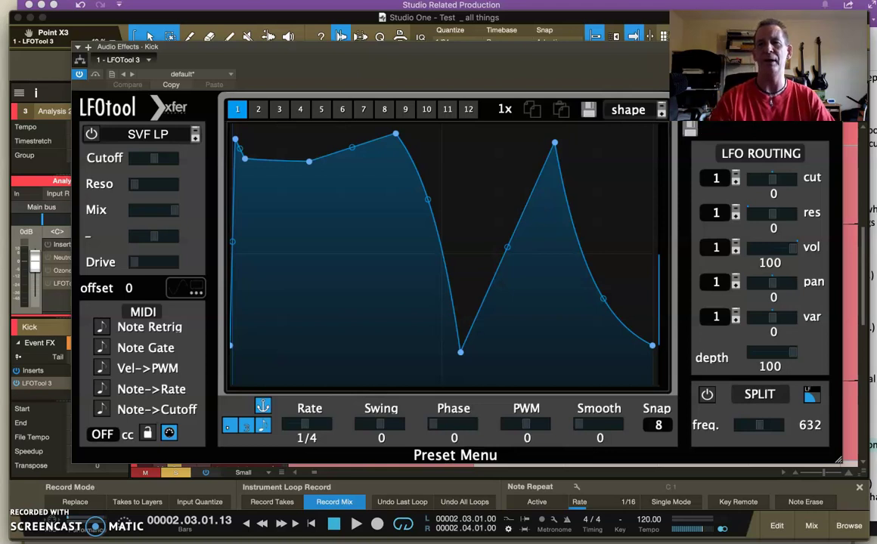
pyautogui.click(582, 168)
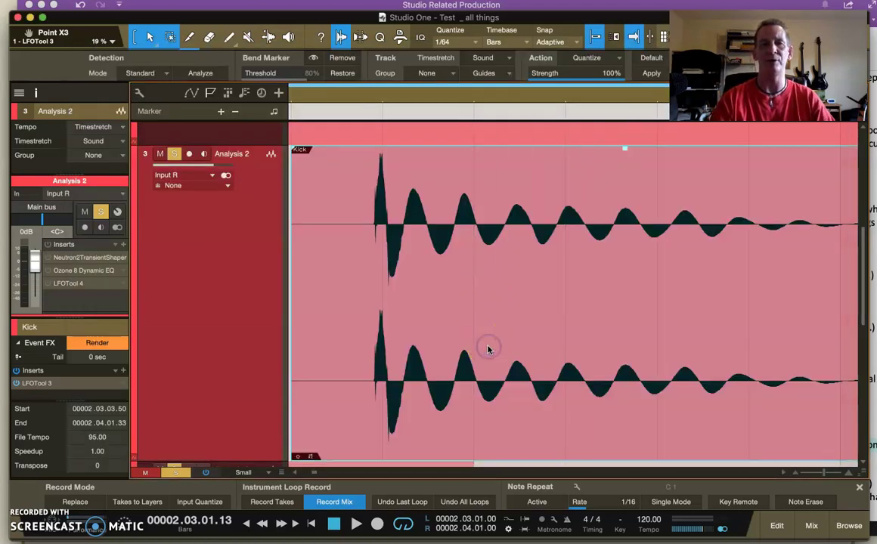
# Show the automation on the Analysis 2 track and display its Volume envelope over the kick
pyautogui.click(192, 93)
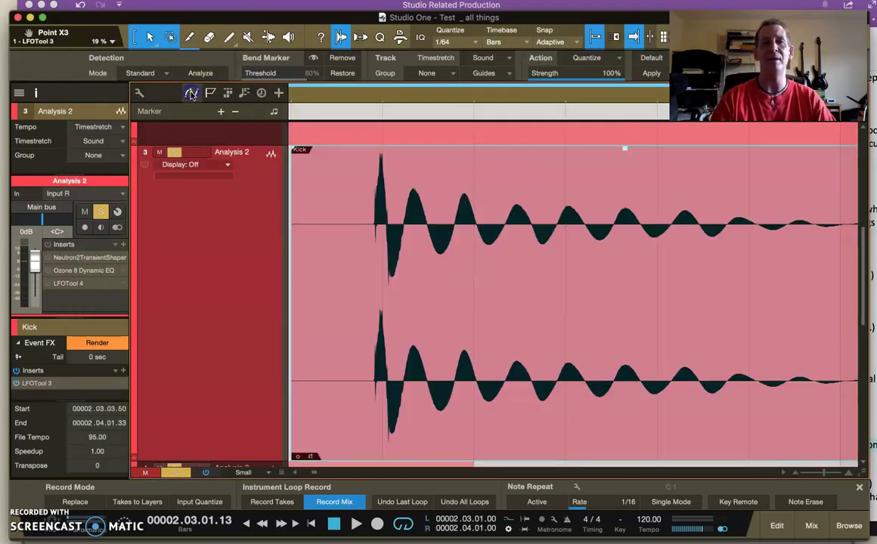
pyautogui.click(192, 93)
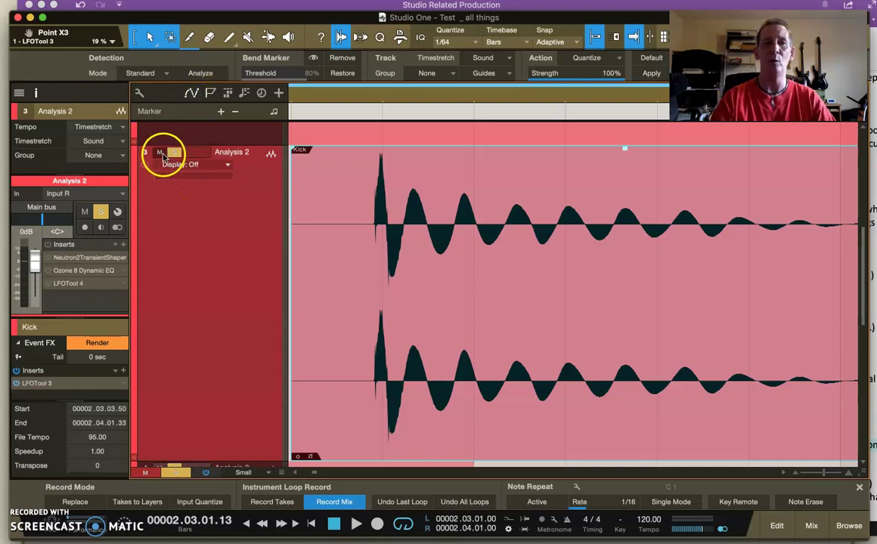
pyautogui.click(226, 166)
pyautogui.click(212, 193)
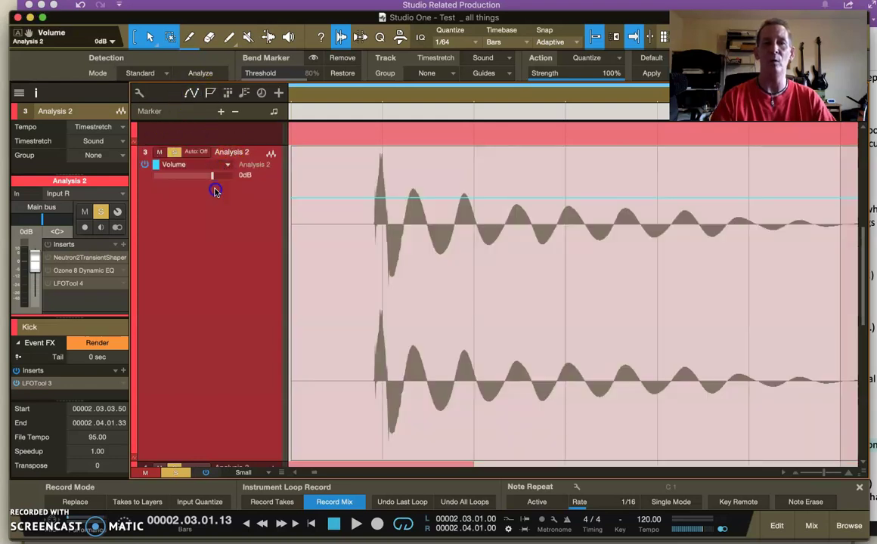
# Add volume points just before the kick, peaking on the transient, dropping after it, holding level and declining towards the event's end
pyautogui.moveTo(355, 216); pyautogui.dragTo(365, 193)
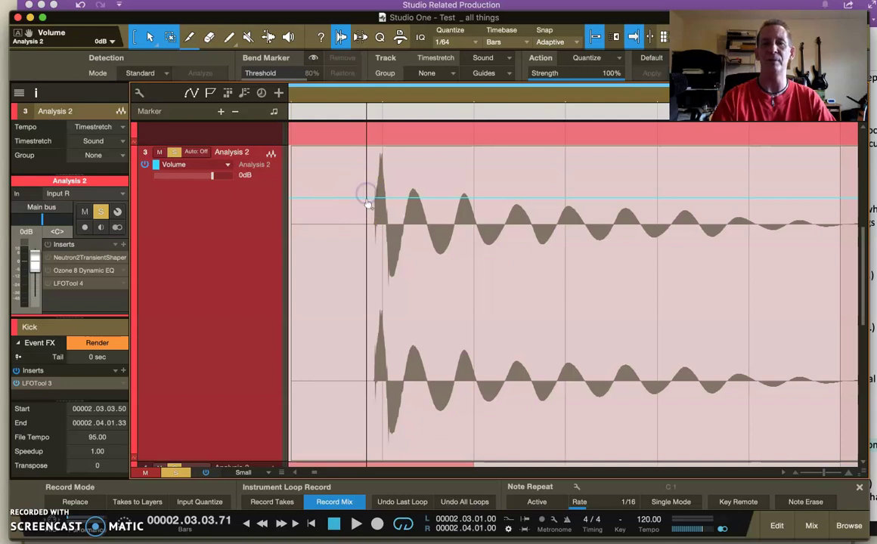
pyautogui.click(366, 197)
pyautogui.click(382, 196)
pyautogui.moveTo(381, 196); pyautogui.dragTo(401, 189)
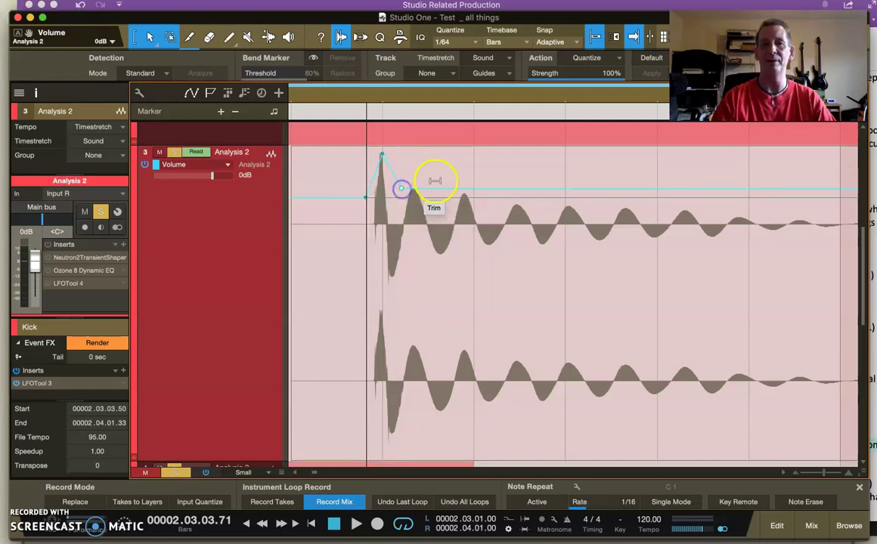
pyautogui.moveTo(473, 191)
pyautogui.mouseDown()
pyautogui.moveTo(503, 193)
pyautogui.moveTo(469, 189)
pyautogui.mouseUp()
pyautogui.moveTo(835, 190); pyautogui.dragTo(839, 213)
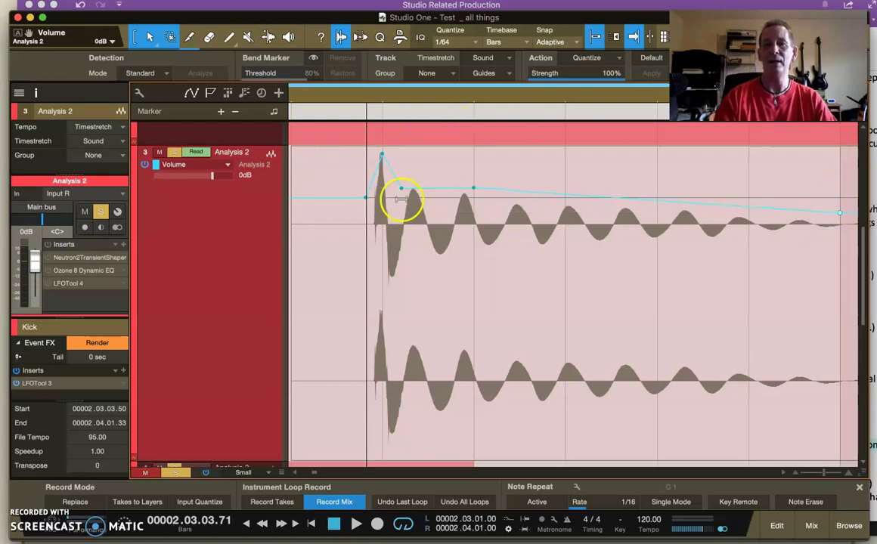
# Raise the level volume section after the transient into a step and lift the start of the declining segment slightly
pyautogui.moveTo(430, 185); pyautogui.dragTo(437, 160)
pyautogui.click(564, 198)
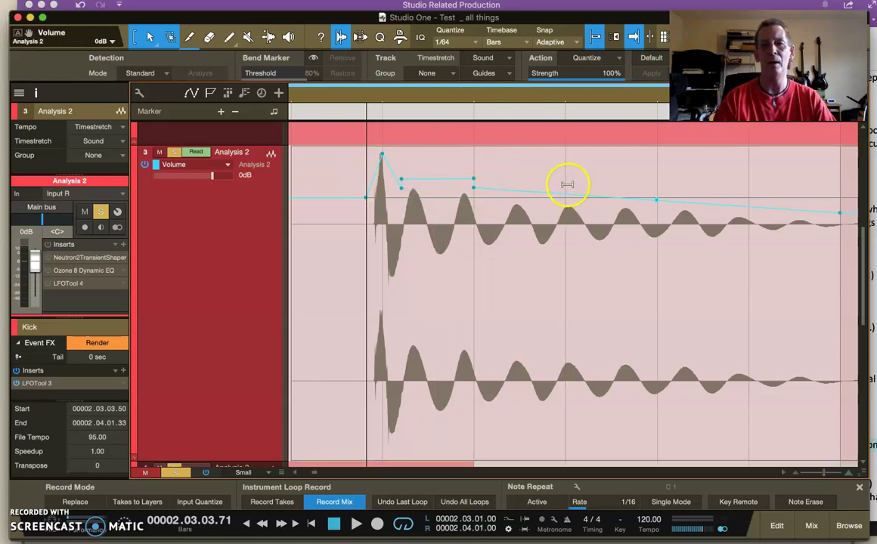
pyautogui.click(554, 193)
pyautogui.click(518, 167)
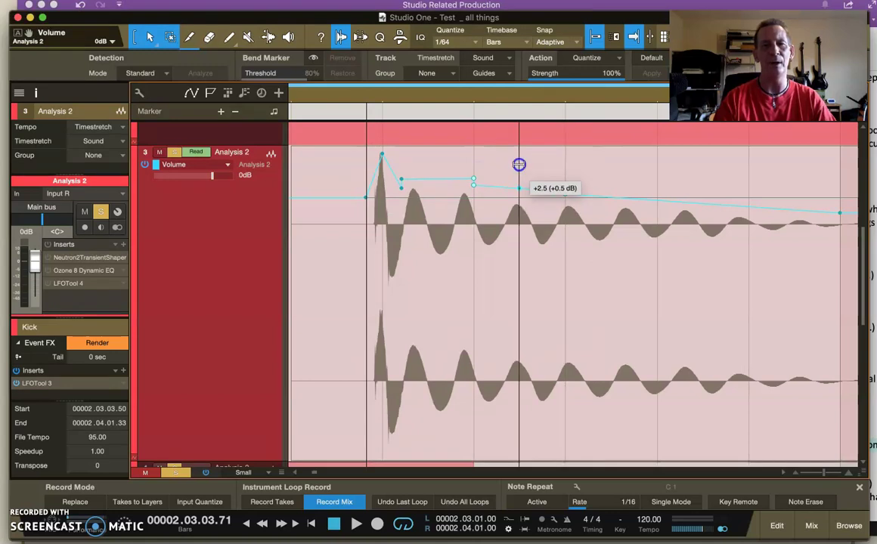
# Add two points on the declining volume segment near 2.3.4.25 and leave the remaining tail as a straight slope
pyautogui.moveTo(564, 193); pyautogui.dragTo(583, 202)
pyautogui.click(593, 195)
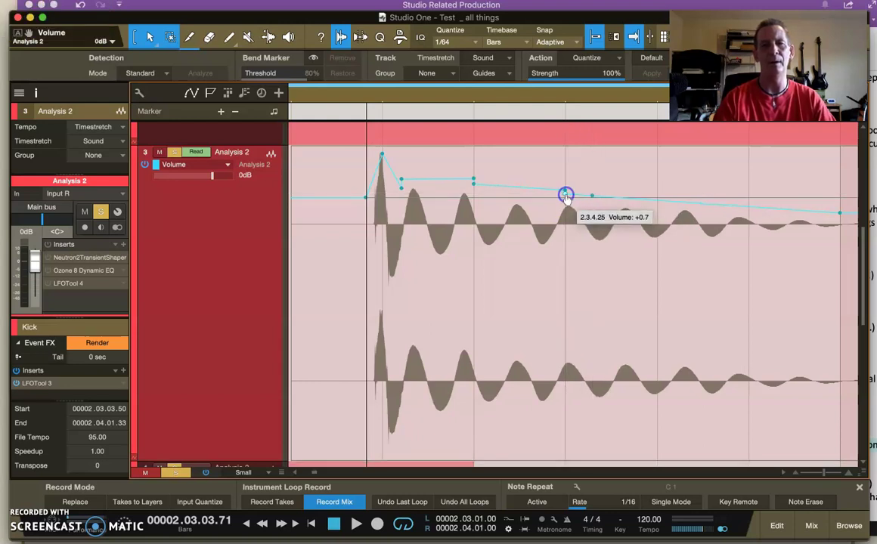
pyautogui.click(578, 193)
pyautogui.click(715, 205)
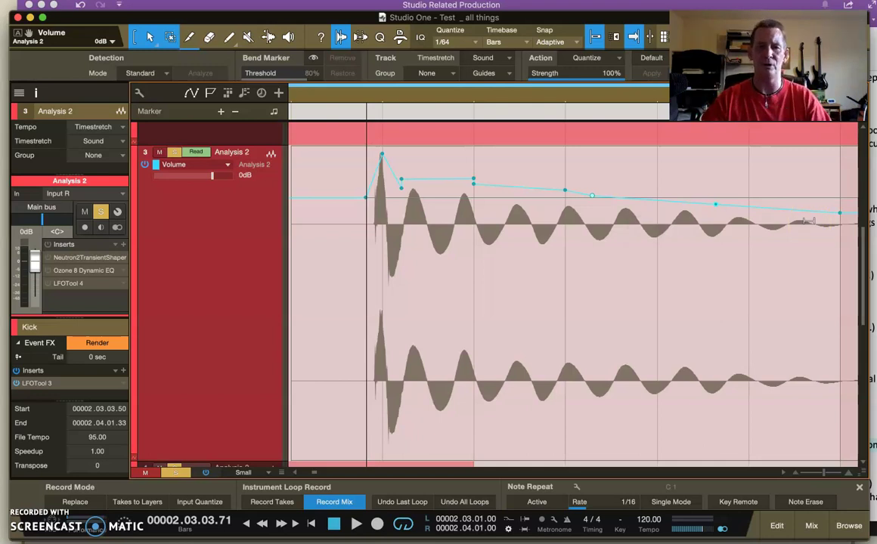
pyautogui.doubleClick(715, 204)
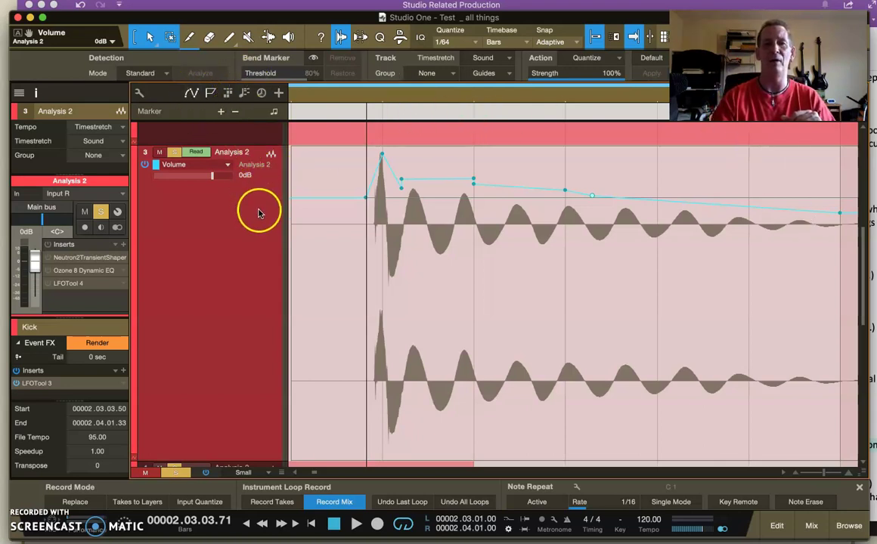
# Try bouncing the kick event with the automation hidden, undo the bounce and return to the volume envelope
pyautogui.click(191, 92)
pyautogui.hotkey('ctrl', 'b')
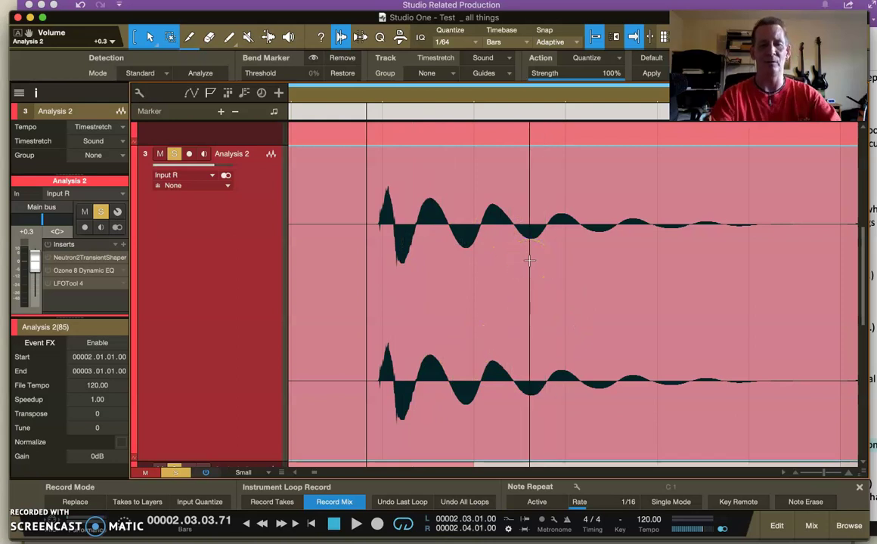
pyautogui.hotkey('ctrl', 'z')
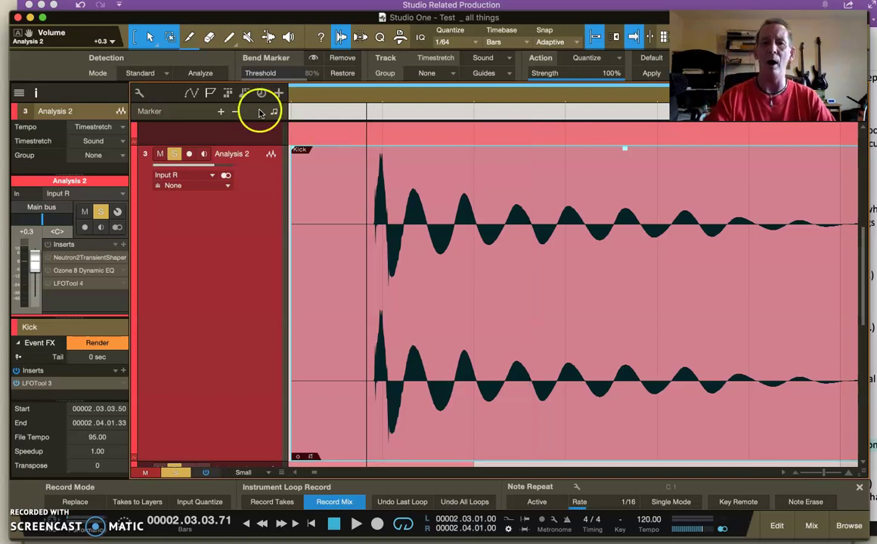
pyautogui.click(191, 92)
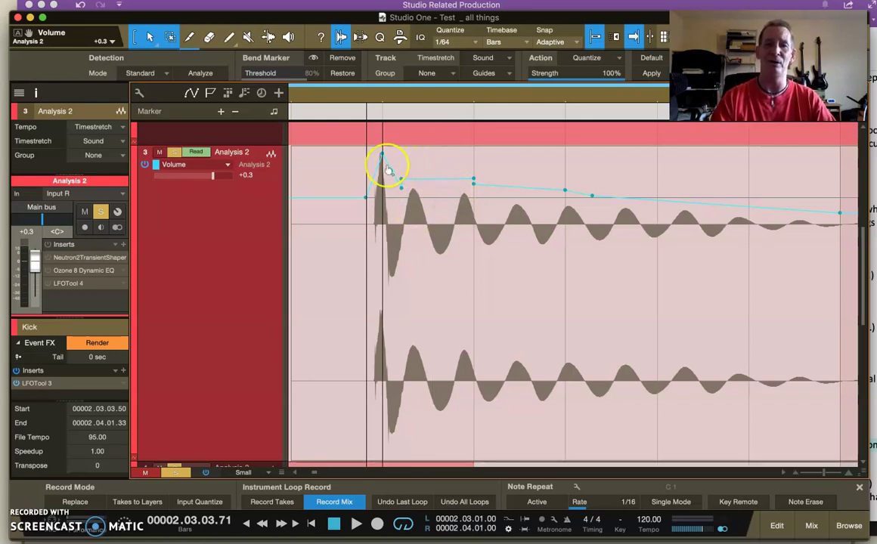
# Raise the end of the stepped volume section so it ramps upward, and hide the automation
pyautogui.moveTo(473, 180); pyautogui.dragTo(469, 157)
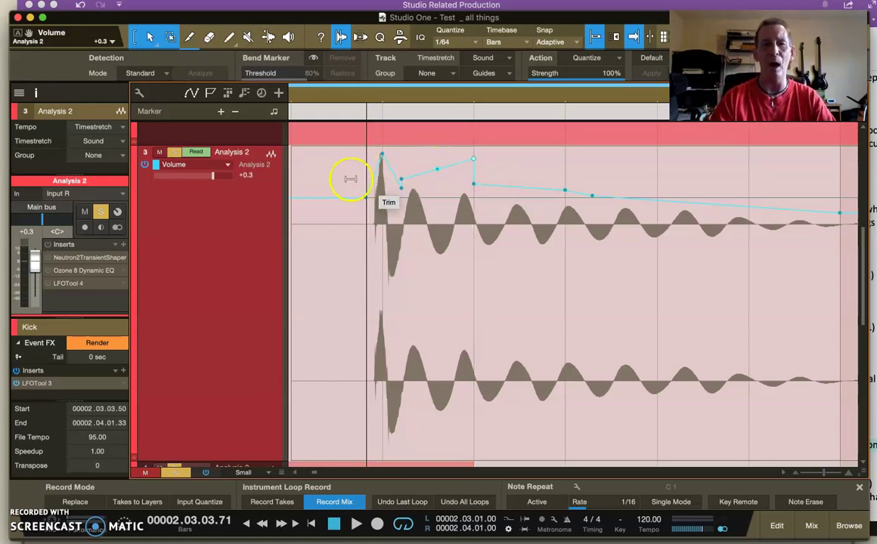
pyautogui.click(192, 92)
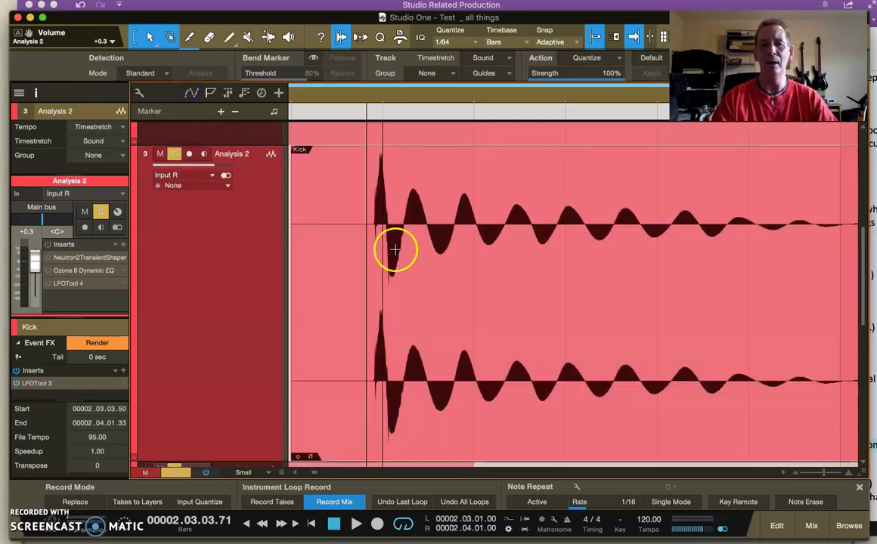
# Split the Kick event right after its first transient cycle, at about 00002.03.03.81
pyautogui.press('5')
pyautogui.click(406, 238)
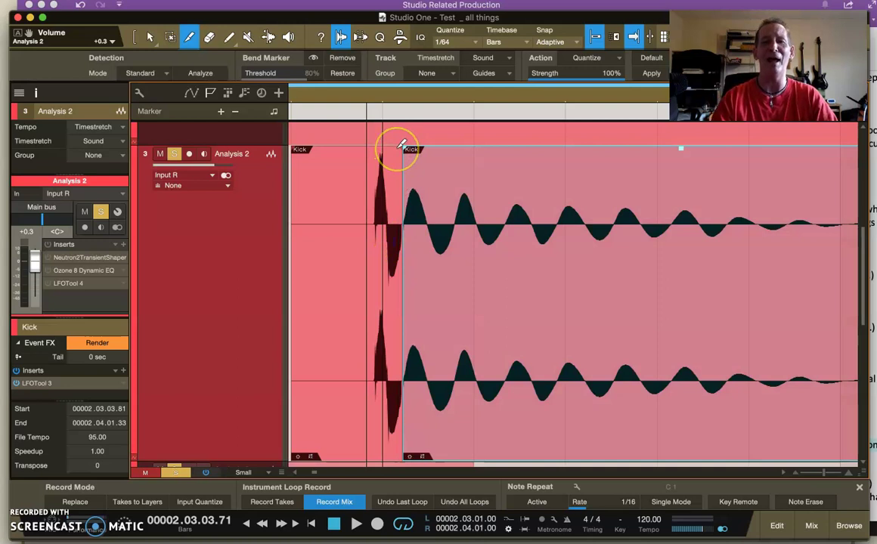
pyautogui.moveTo(403, 143)
pyautogui.mouseDown()
pyautogui.moveTo(372, 190)
pyautogui.moveTo(412, 180)
pyautogui.moveTo(393, 155)
pyautogui.mouseUp()
pyautogui.click(270, 156)
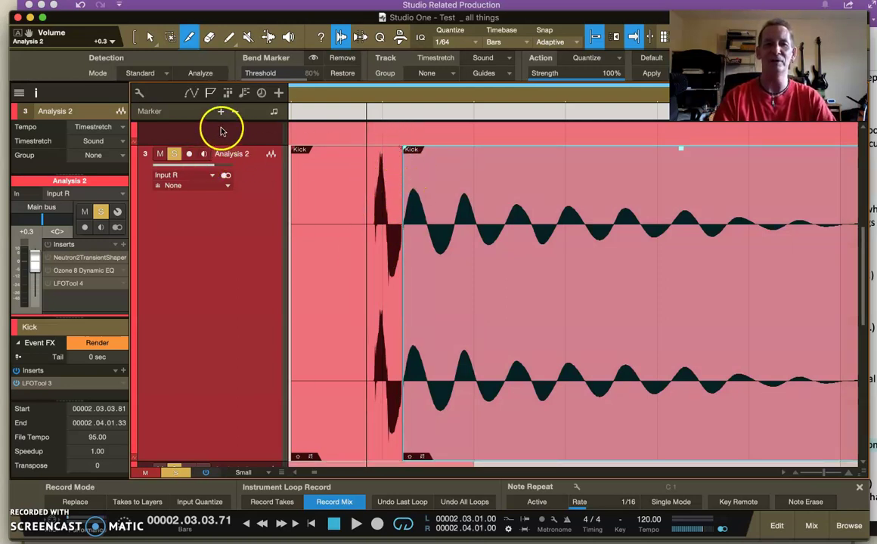
# Show the volume envelope again and bend the rising section after the split downward into a curve
pyautogui.click(193, 93)
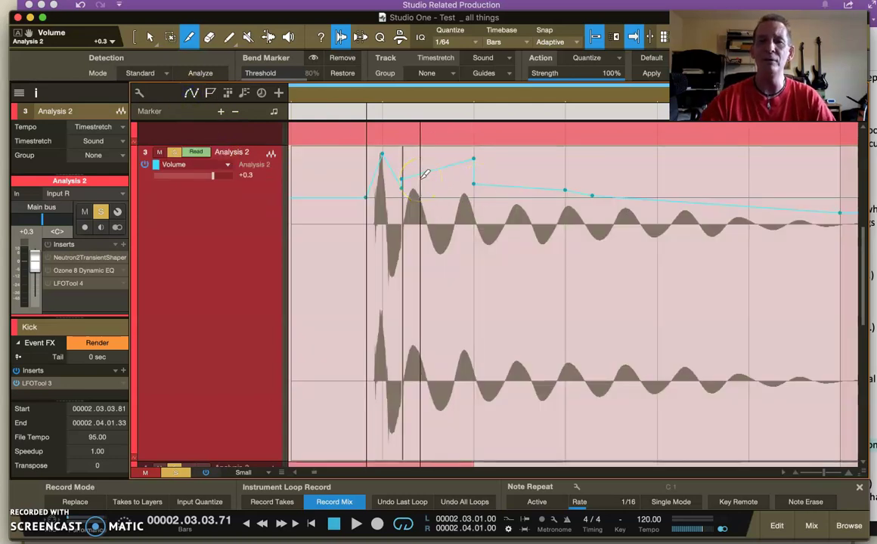
pyautogui.click(191, 92)
pyautogui.click(203, 217)
pyautogui.press('1')
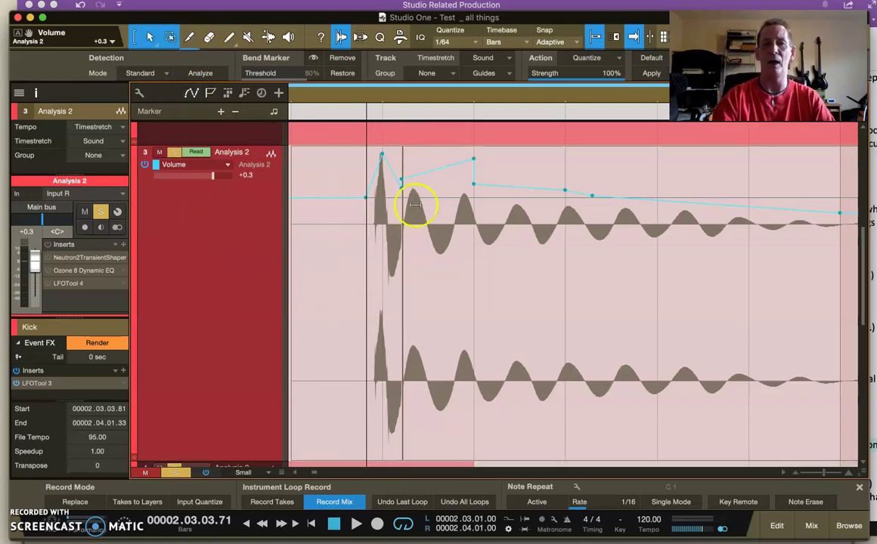
pyautogui.moveTo(438, 174); pyautogui.dragTo(438, 178)
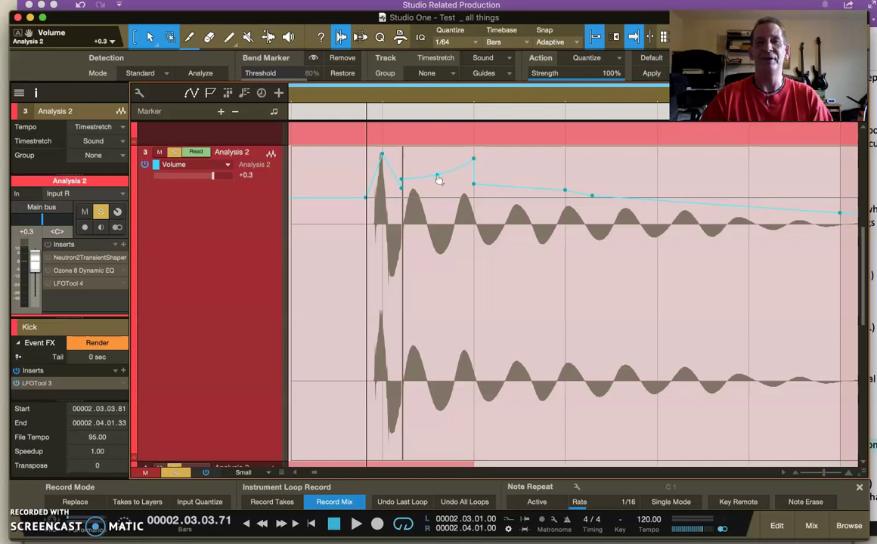
pyautogui.doubleClick(437, 177)
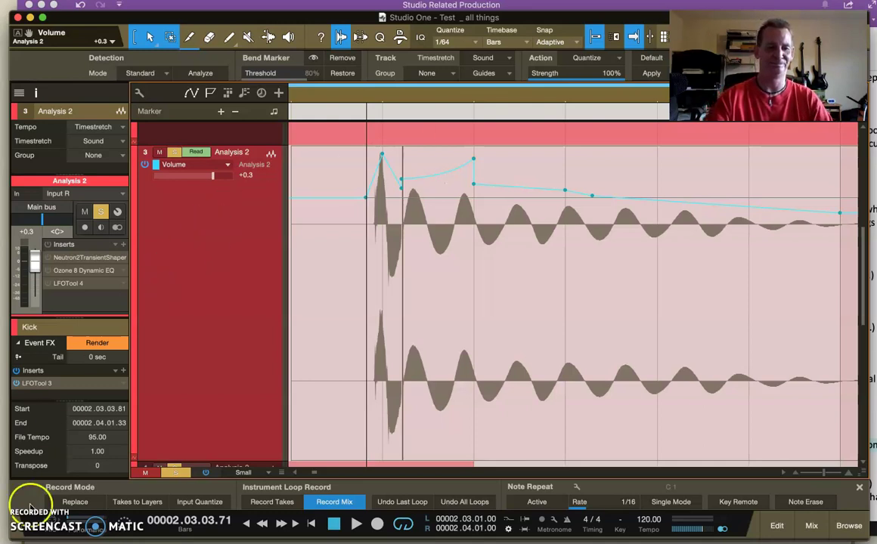